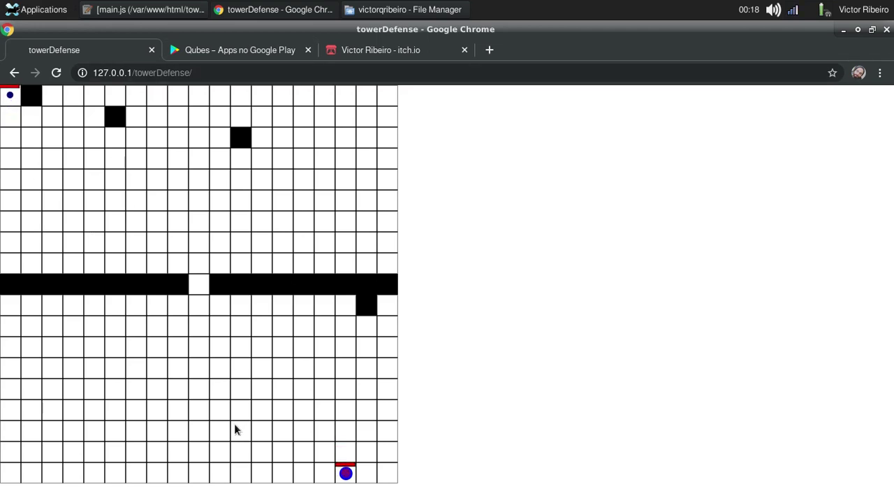
Step: Run two test rounds, placing two and then three towers around the wall gap
click(56, 72)
click(74, 161)
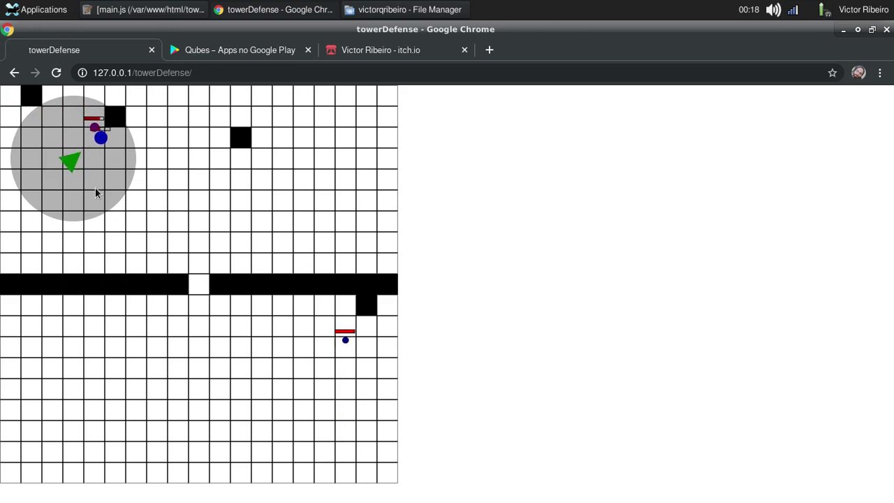
click(262, 326)
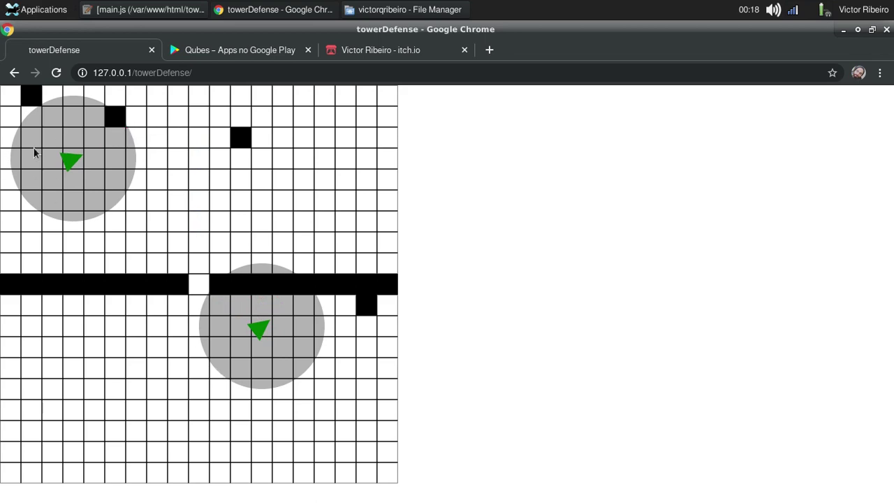
click(59, 75)
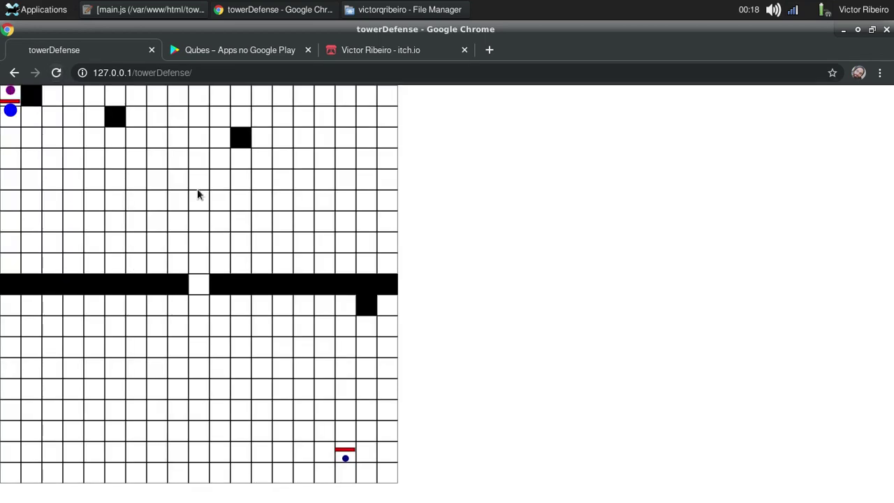
click(299, 352)
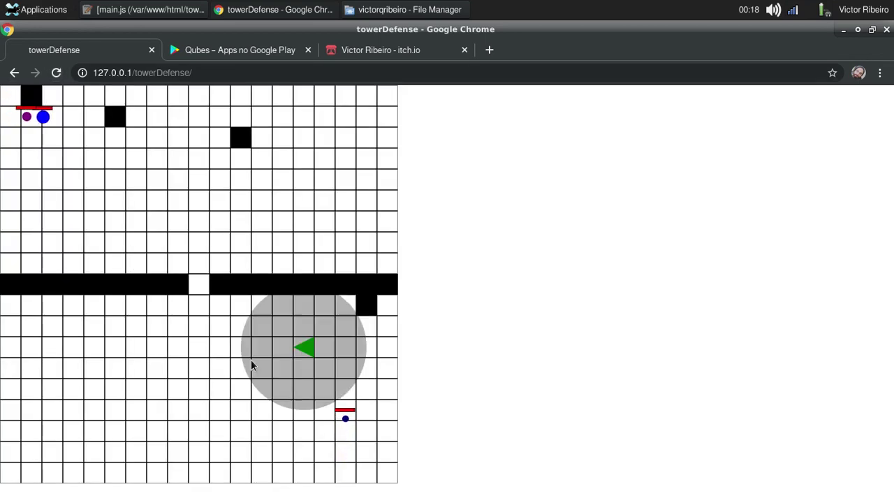
click(113, 176)
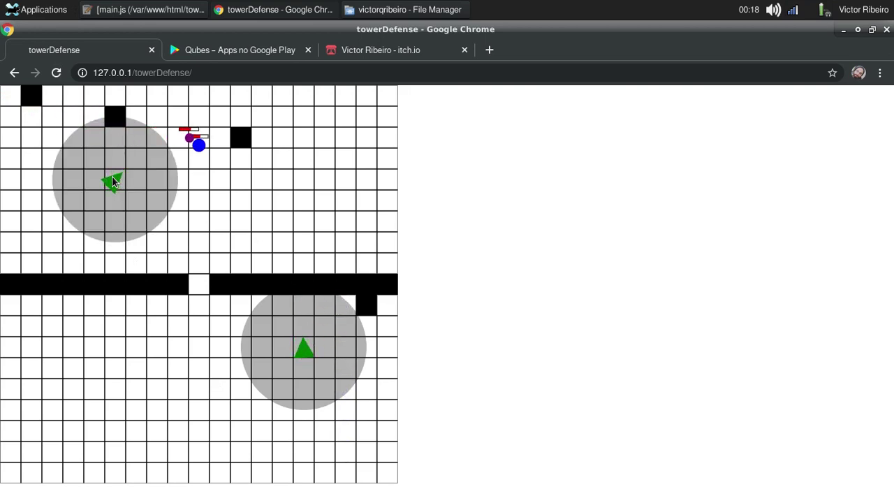
click(219, 220)
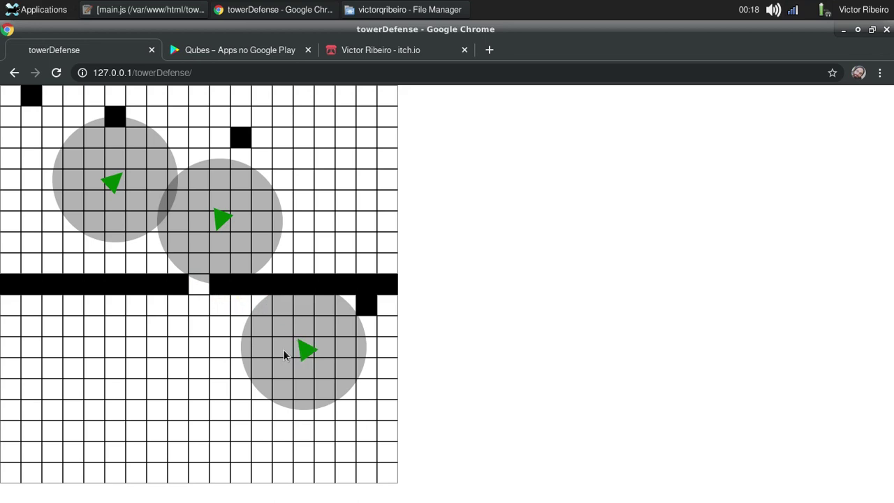
Step: Restart and place towers below the gap, above the left wall and near the upper obstacle
click(56, 73)
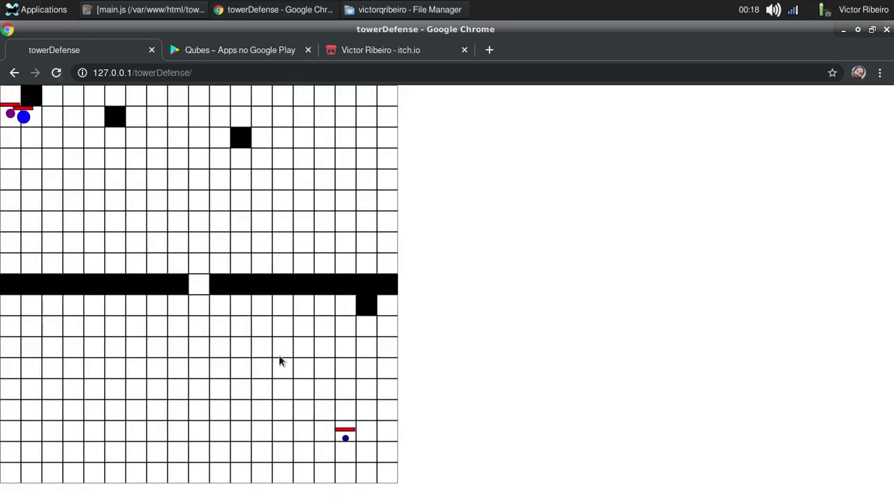
click(245, 329)
click(151, 219)
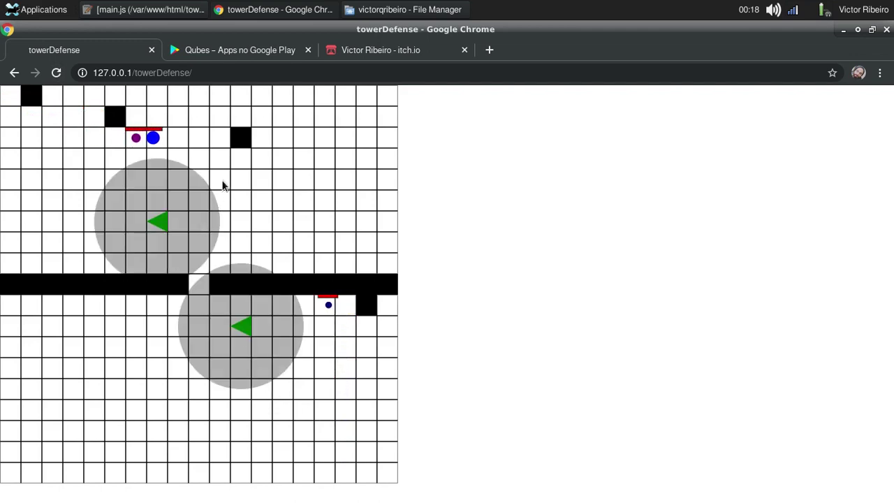
click(224, 183)
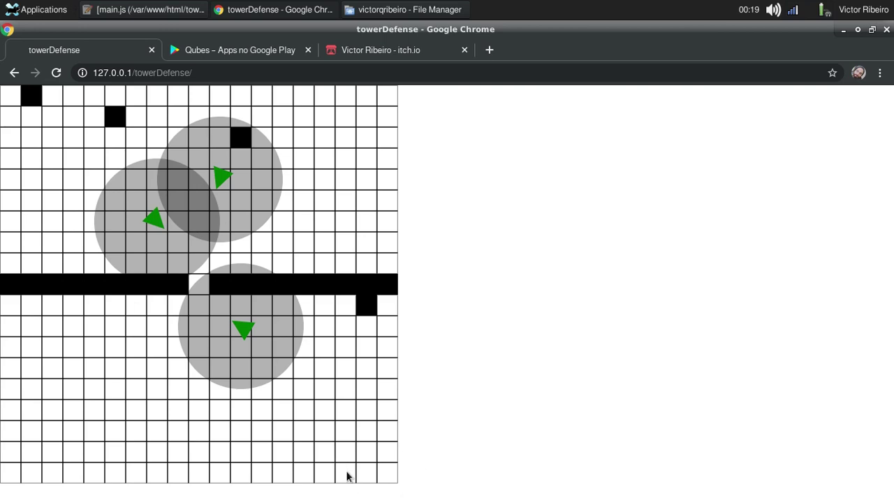
Step: Restart again and place four towers around the wall gap and upper obstacle
click(55, 75)
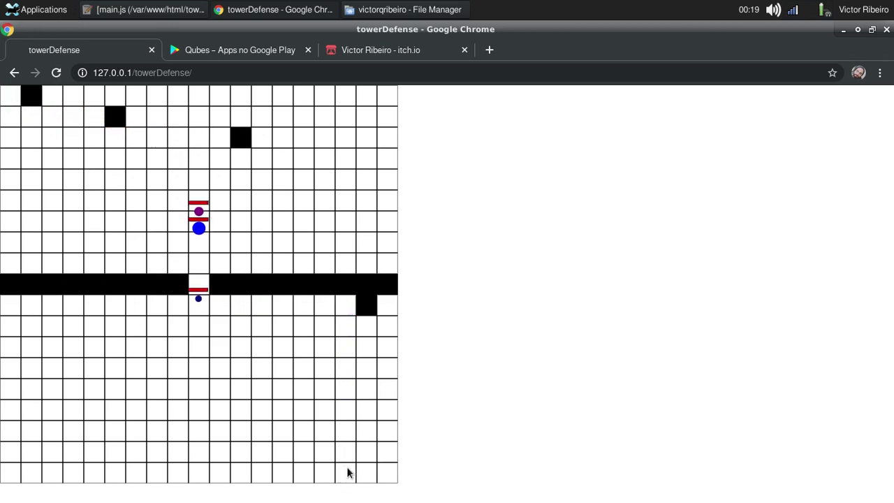
key(F5)
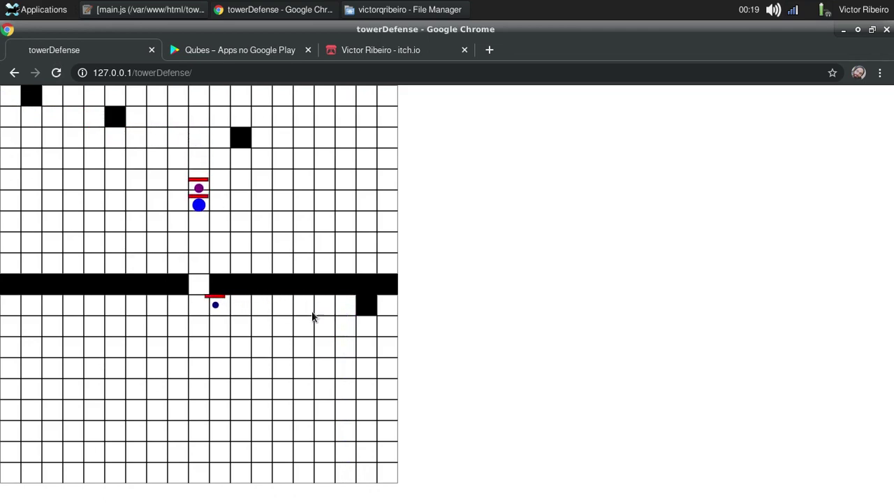
click(221, 327)
click(157, 201)
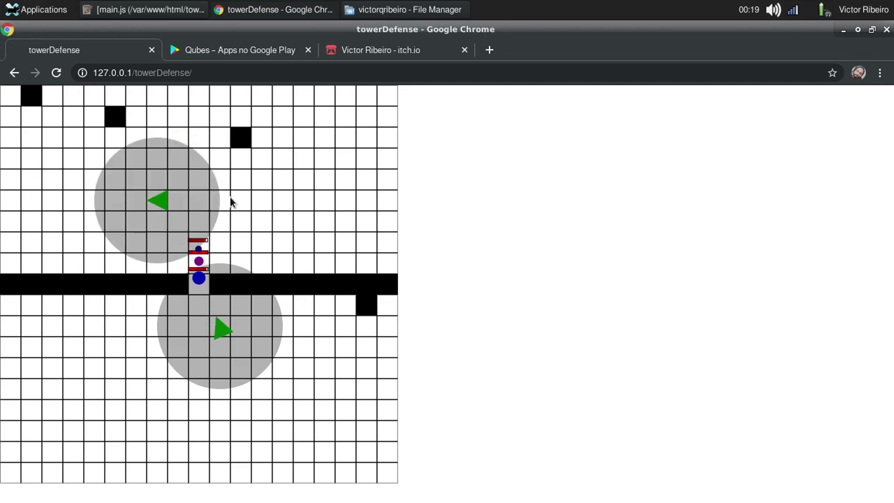
click(221, 178)
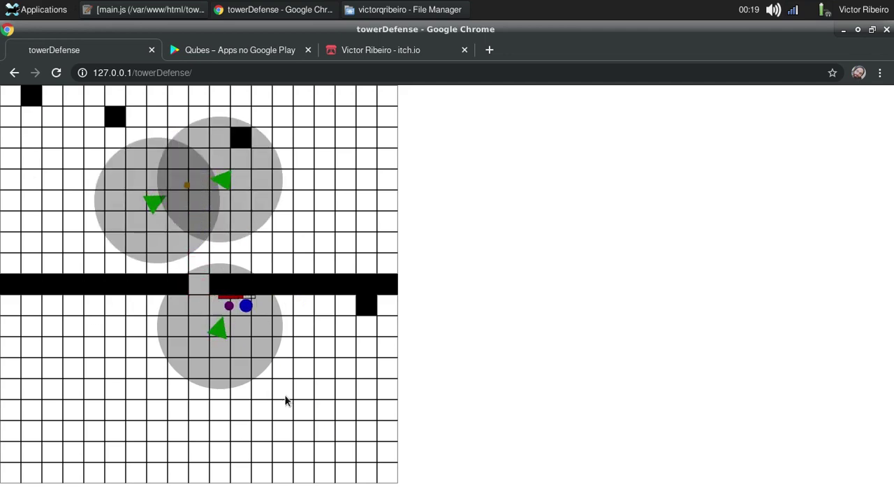
click(346, 349)
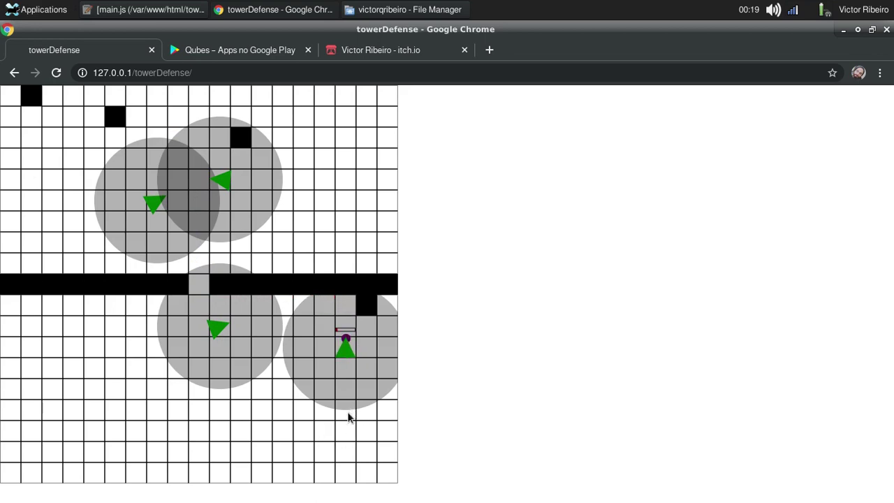
Step: Restart, then place three towers below the wall and two near the top-left entrance
click(56, 73)
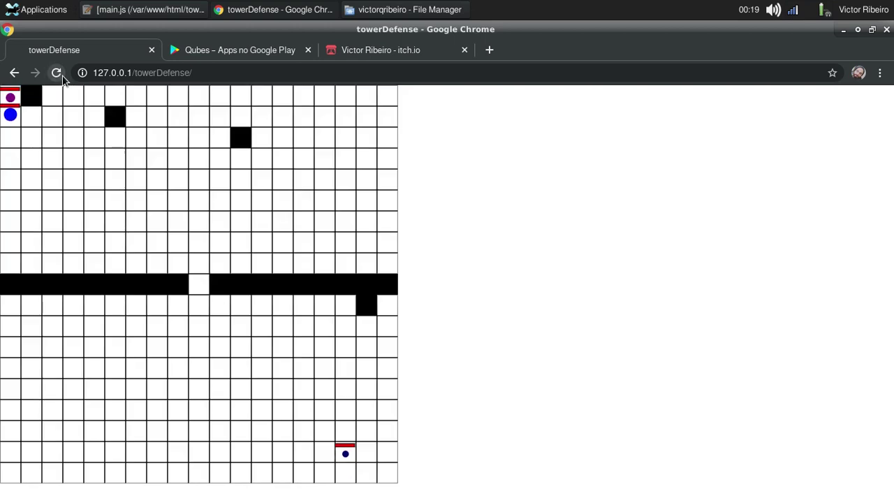
click(286, 330)
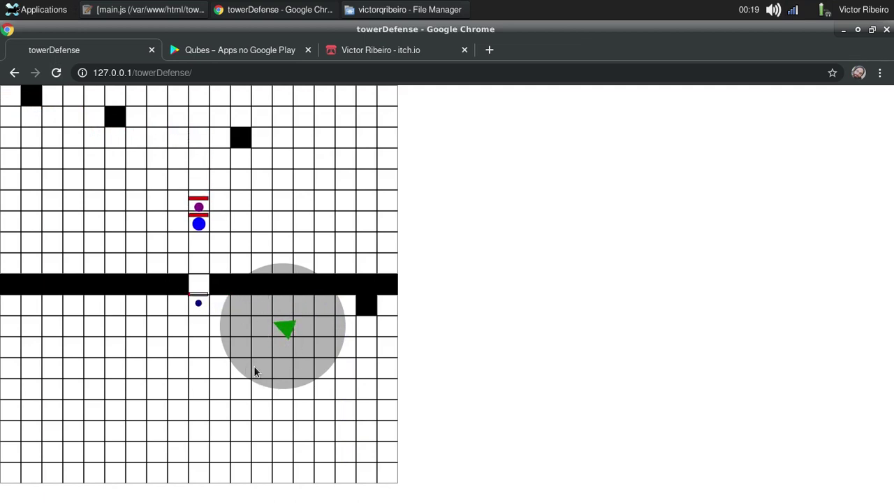
click(198, 335)
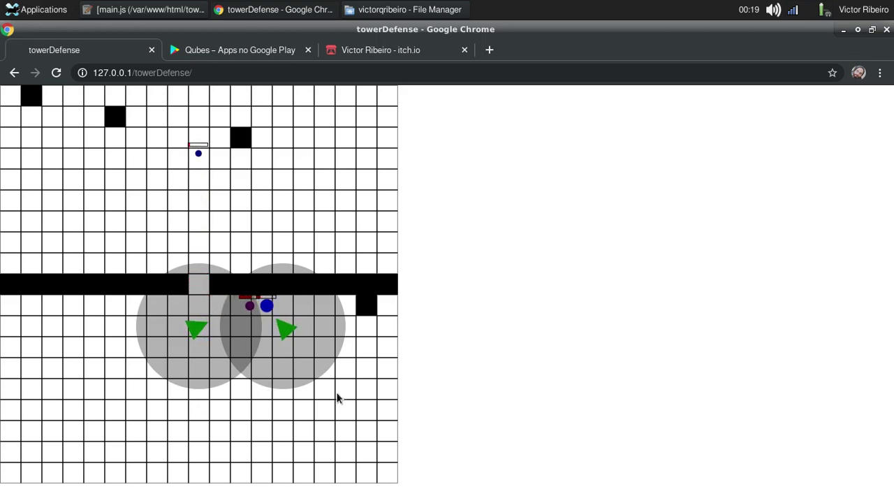
click(371, 352)
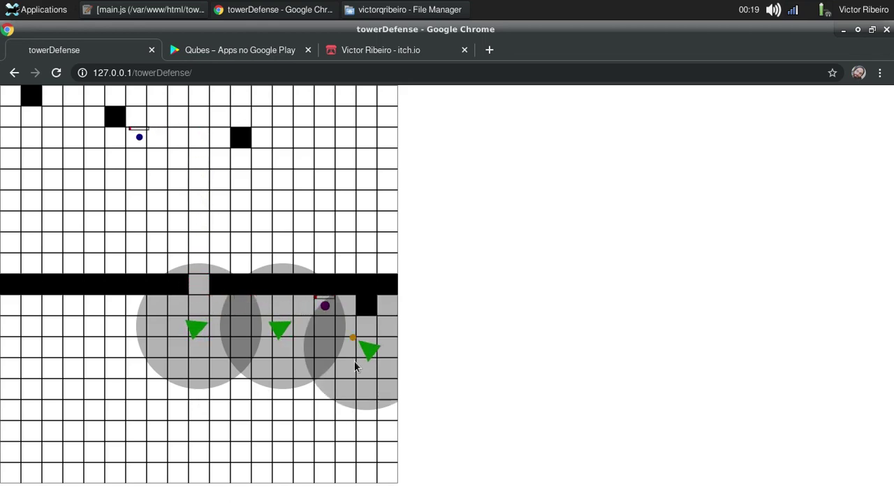
click(54, 154)
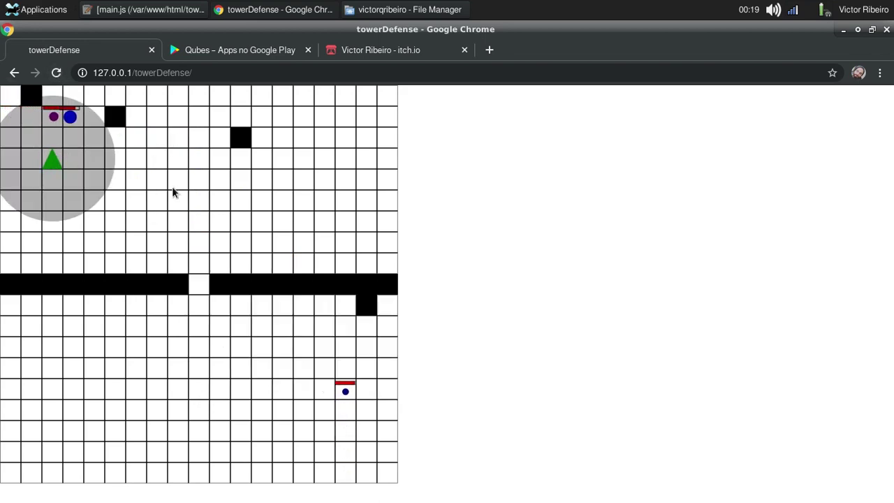
click(156, 181)
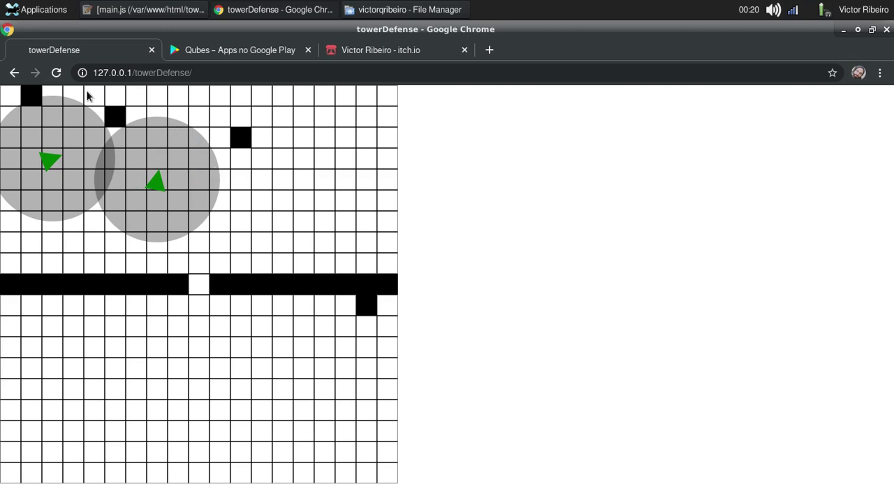
Step: Restart and place one tower in the upper-left and one just below the wall gap
click(57, 72)
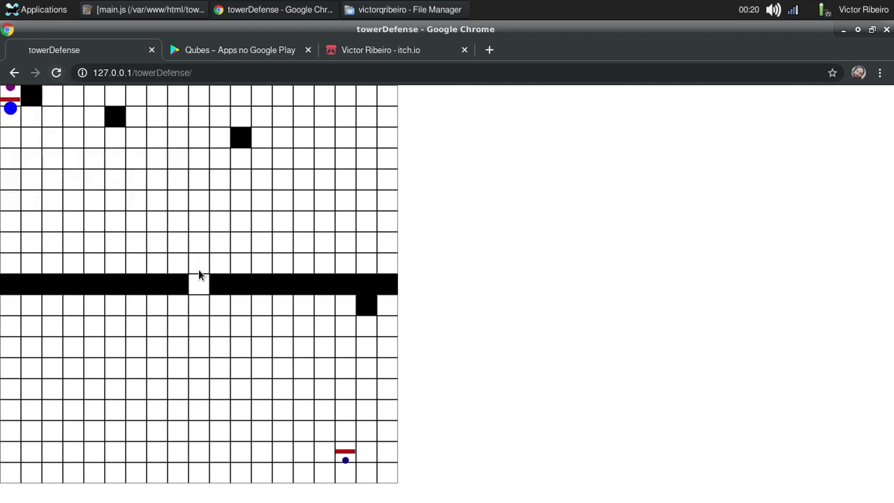
click(87, 166)
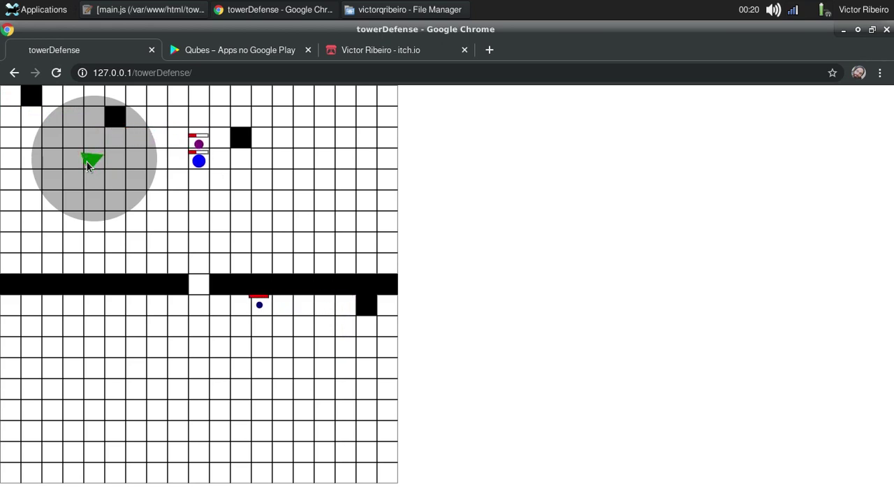
click(199, 329)
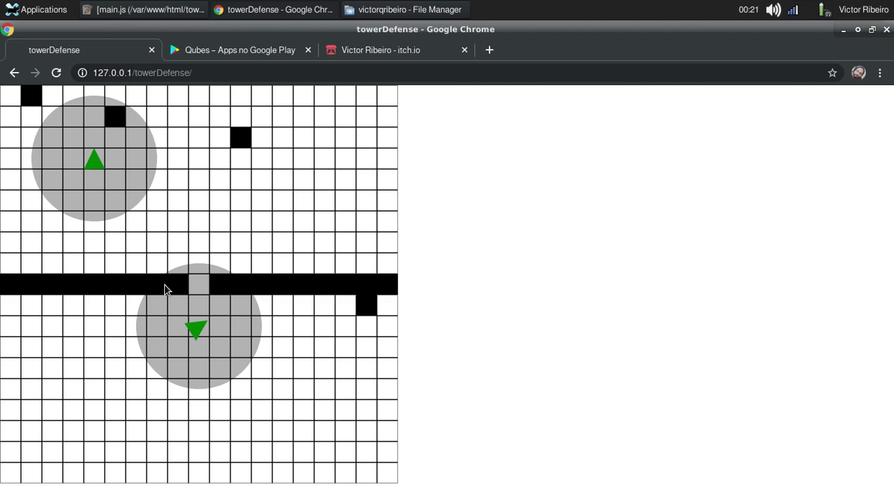
Step: Restart and place two towers near the top-left corner and one below the wall gap
click(56, 73)
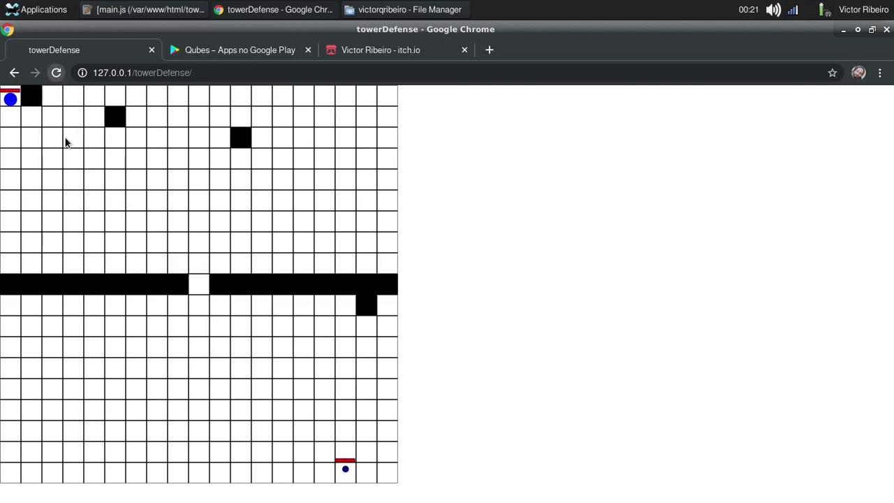
click(61, 155)
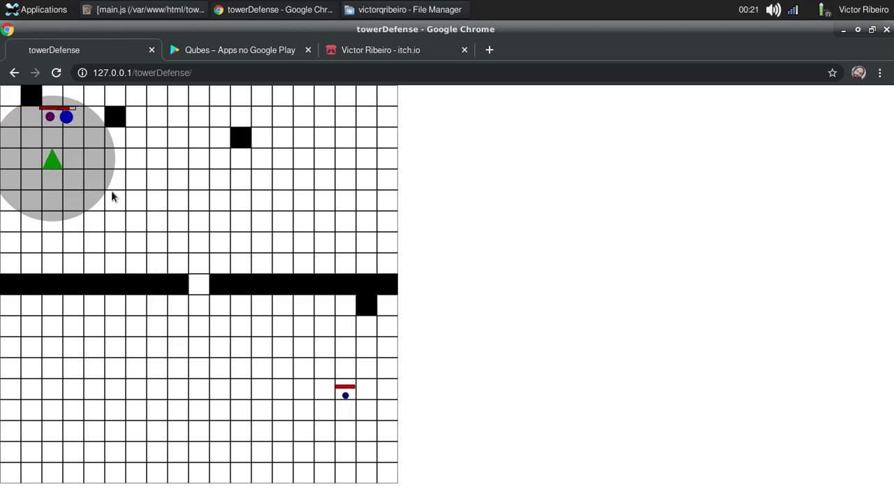
click(139, 183)
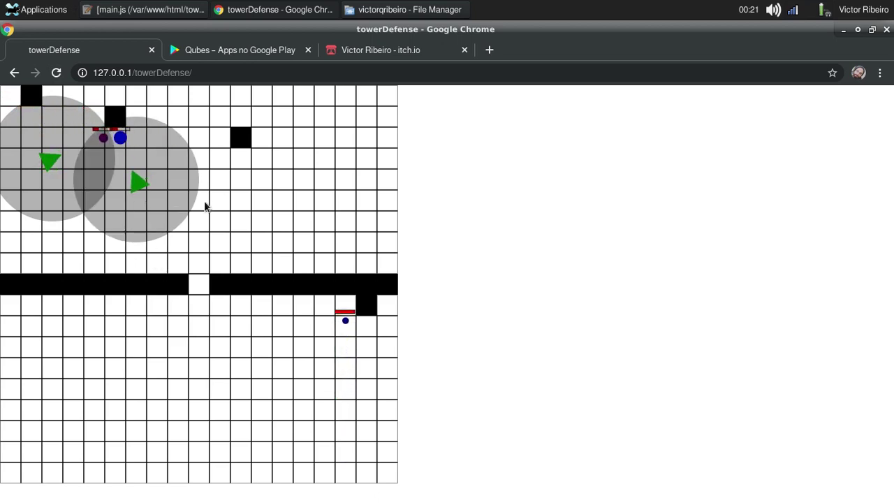
click(220, 331)
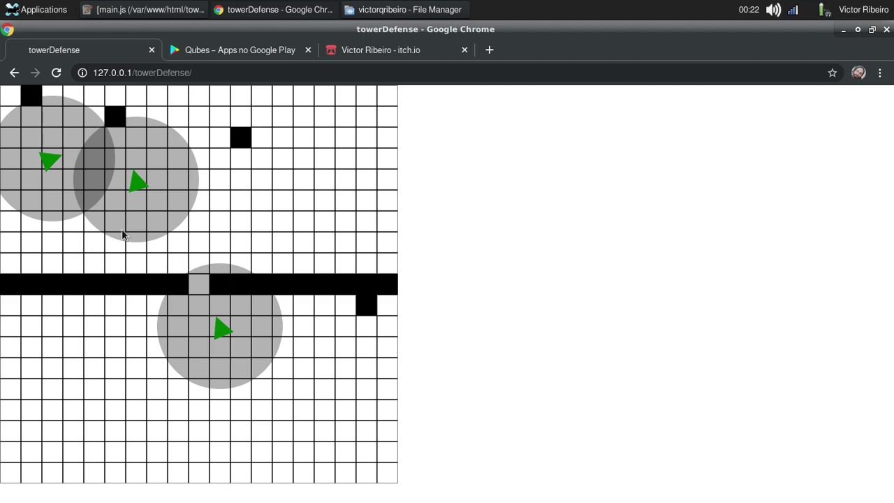
Step: Comment out the second wall loop and its body line in main.js with //, then save
click(110, 6)
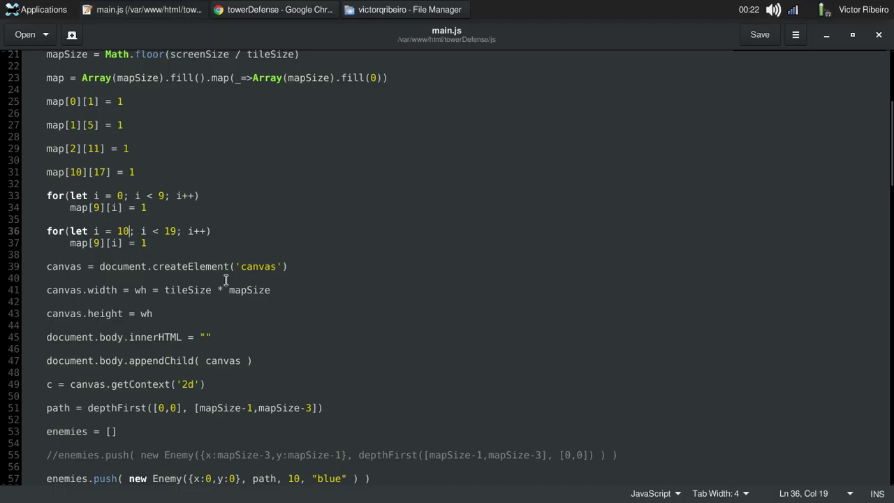
click(48, 230)
text(//)
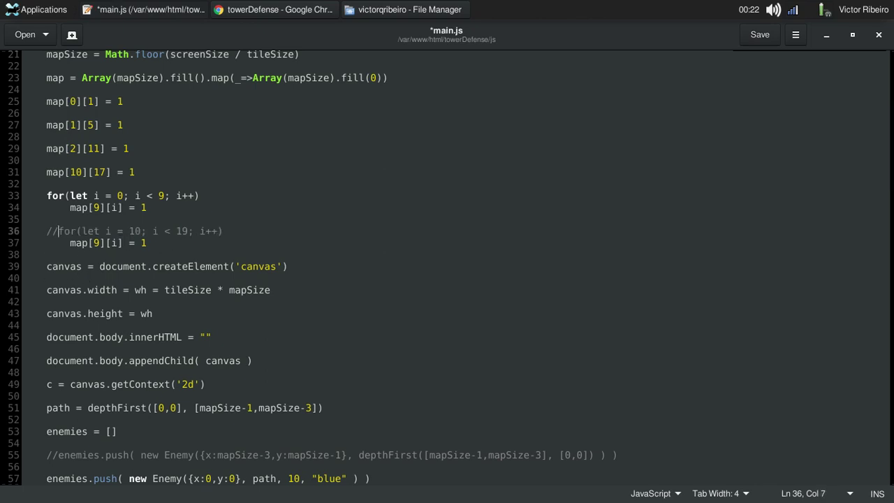
click(75, 242)
text(//)
key(ctrl+s)
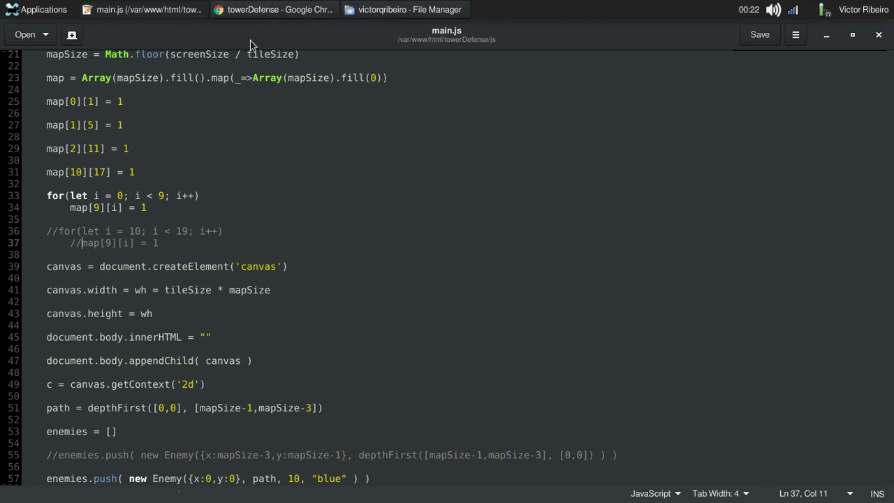
click(273, 9)
Step: Reload the game to see enemies path around the half-length wall
click(58, 73)
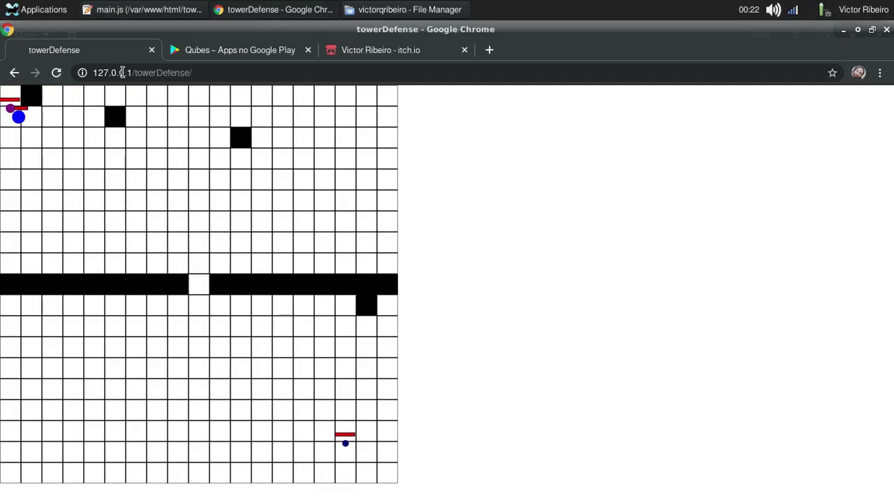
click(56, 73)
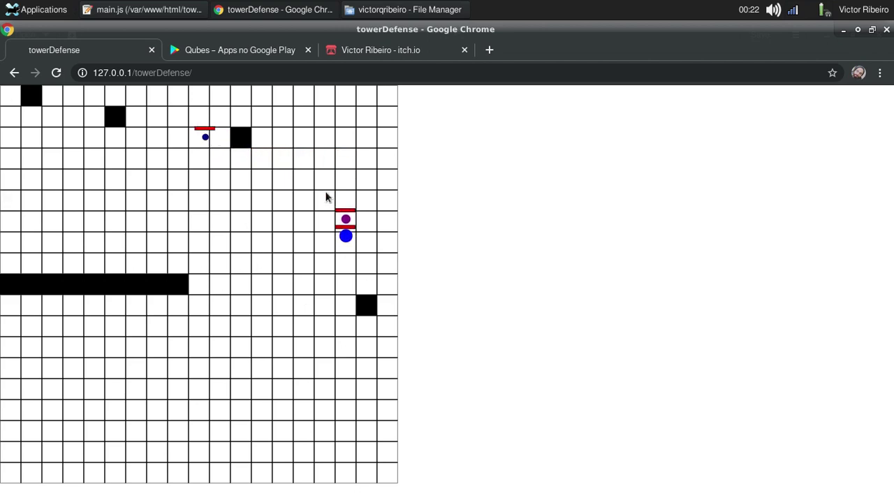
Step: Revert the earlier comment edits on the wall loops in main.js
click(150, 9)
key(ctrl+shift+m)
key(Up)
key(ctrl+shift+m)
key(Delete)
text(0)
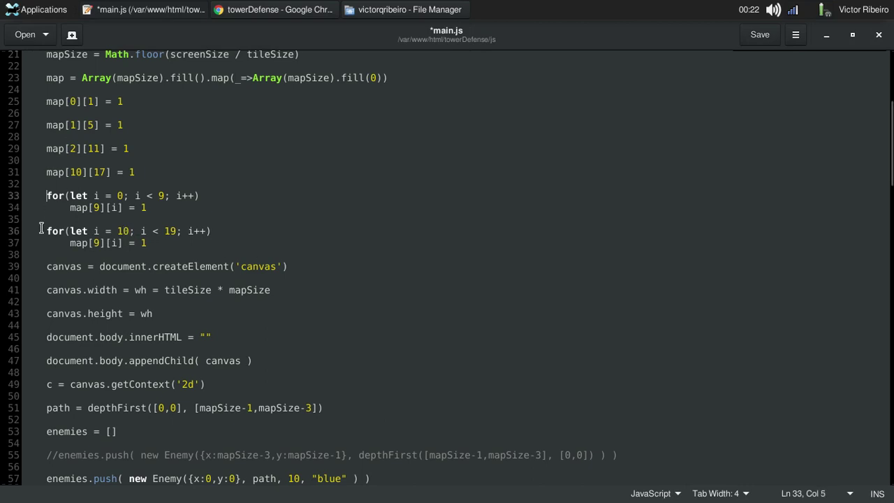
Step: Comment out the first wall loop and its body line, save, and check the game
key(ctrl+shift+m)
key(Down)
key(ctrl+shift+m)
key(ctrl+s)
key(alt+Tab)
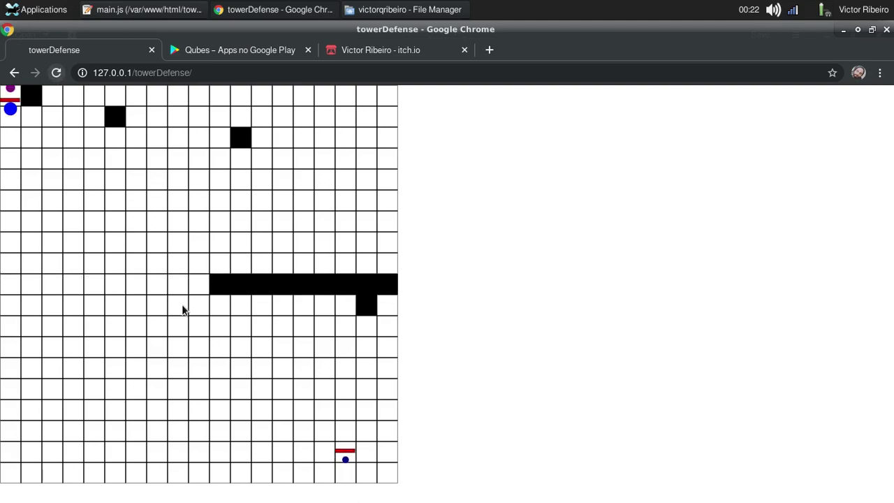
key(alt+Tab)
Step: Change the second wall loop's start column from 10 to 1 and save
double_click(124, 230)
text(1)
key(ctrl+s)
key(alt+Tab)
Step: Restart and place five towers above and below the longer wall and near the bottom
click(56, 73)
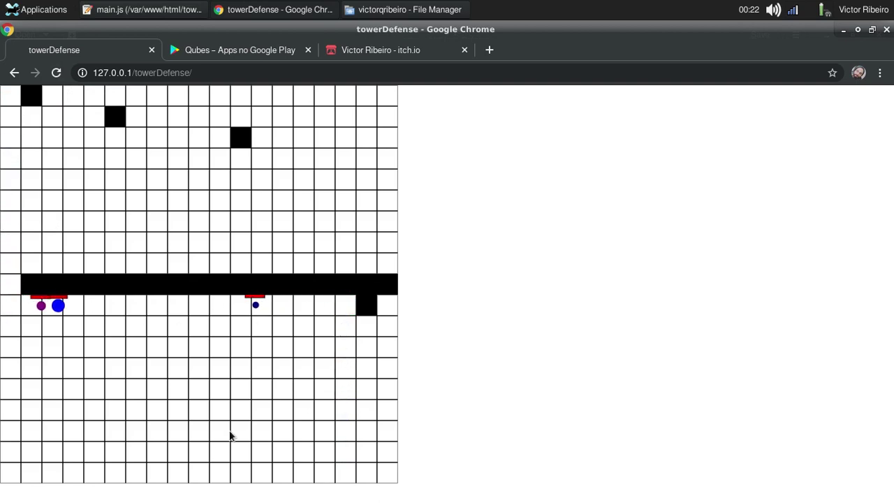
click(73, 326)
click(34, 240)
click(37, 199)
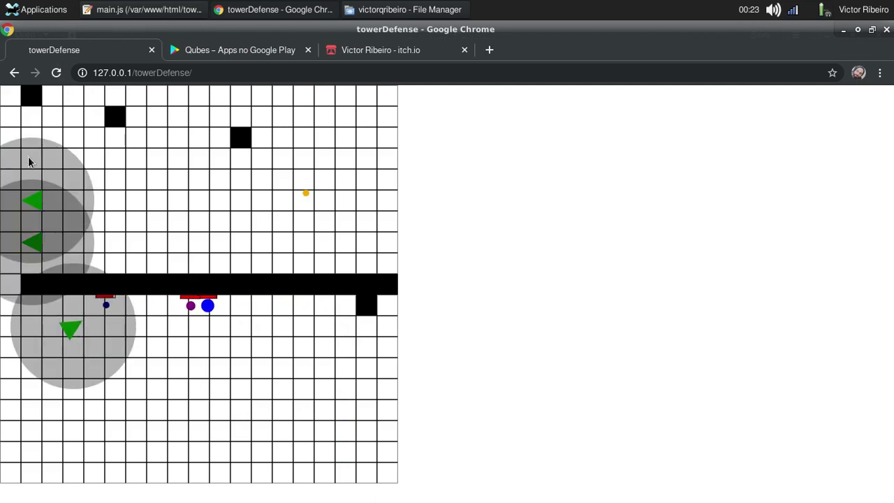
click(368, 349)
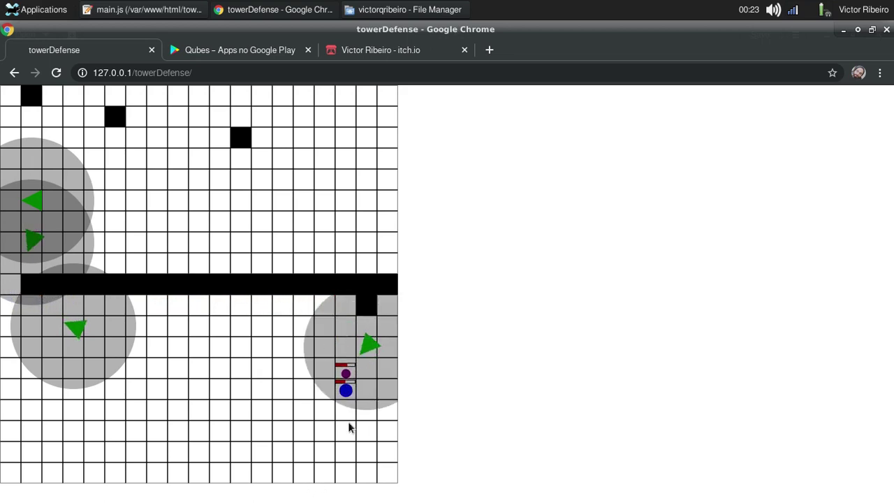
click(330, 449)
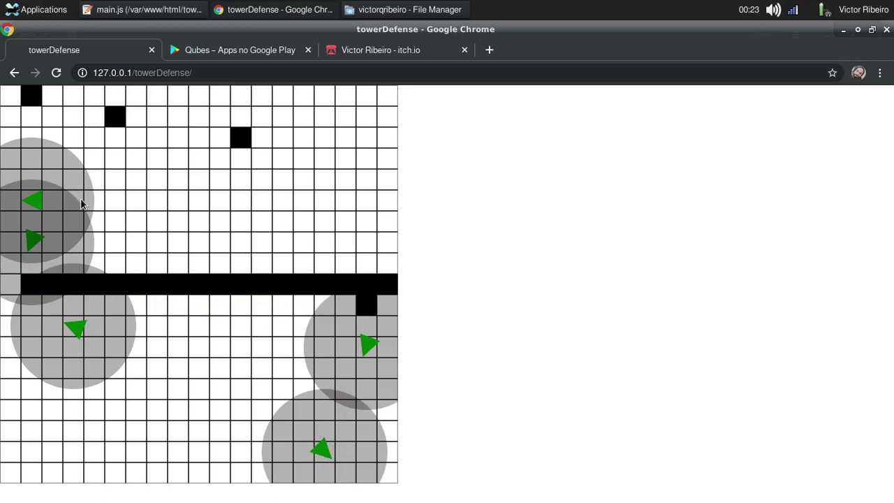
Step: Restart and place two towers below the wall and one above its left end
click(55, 74)
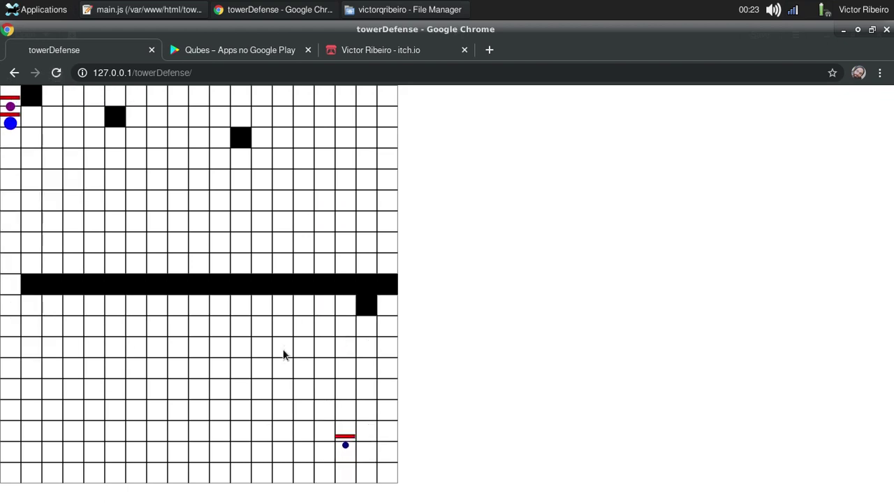
click(283, 349)
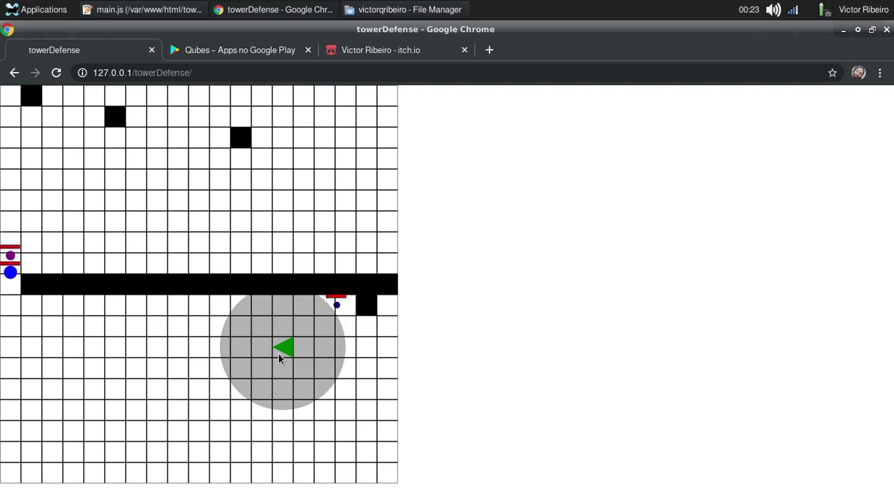
click(155, 340)
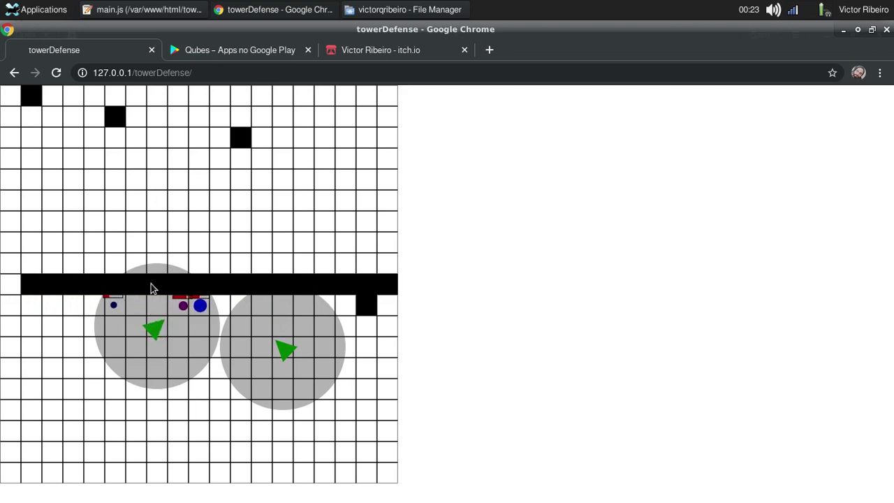
click(32, 222)
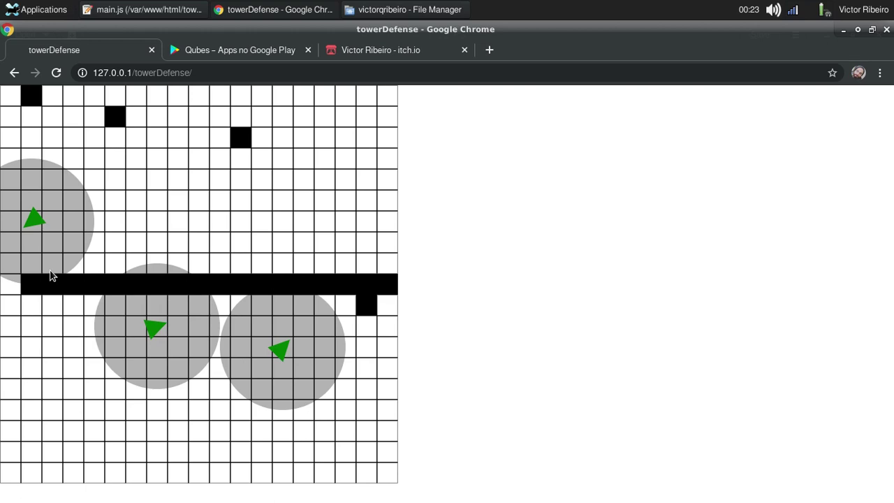
Step: Restart and place two towers at the left edge and two below the wall
click(56, 72)
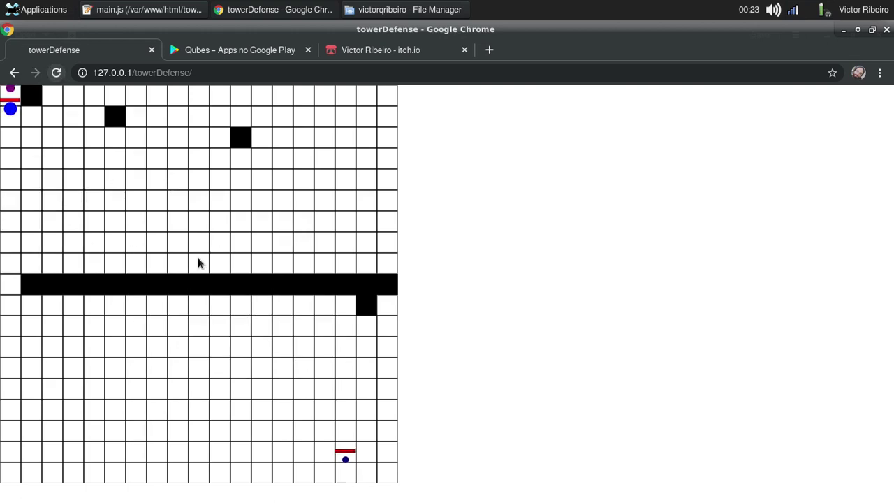
click(38, 234)
click(33, 178)
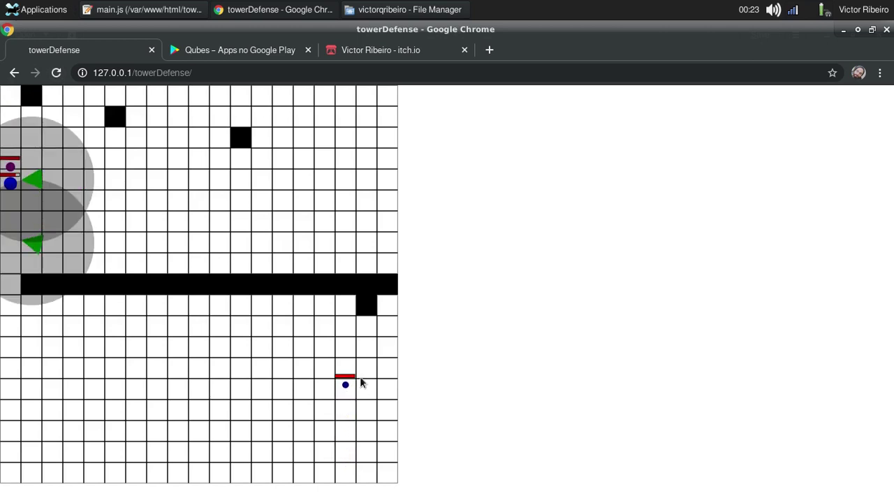
click(286, 327)
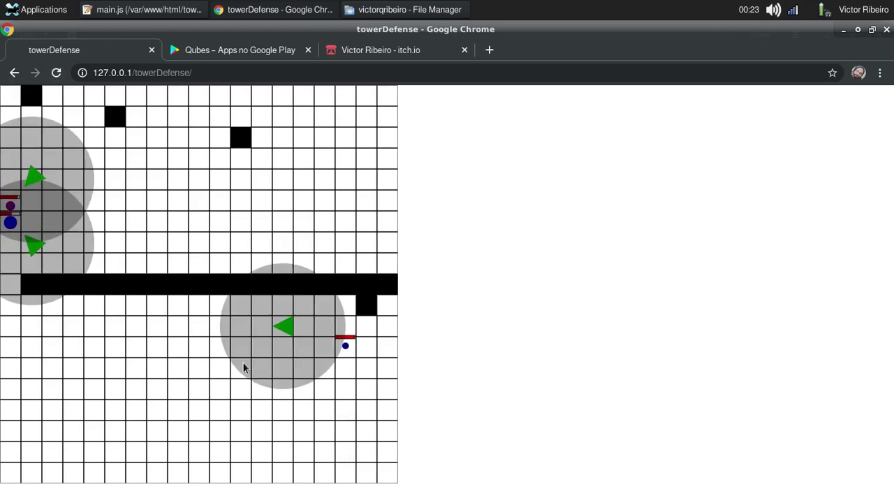
click(155, 328)
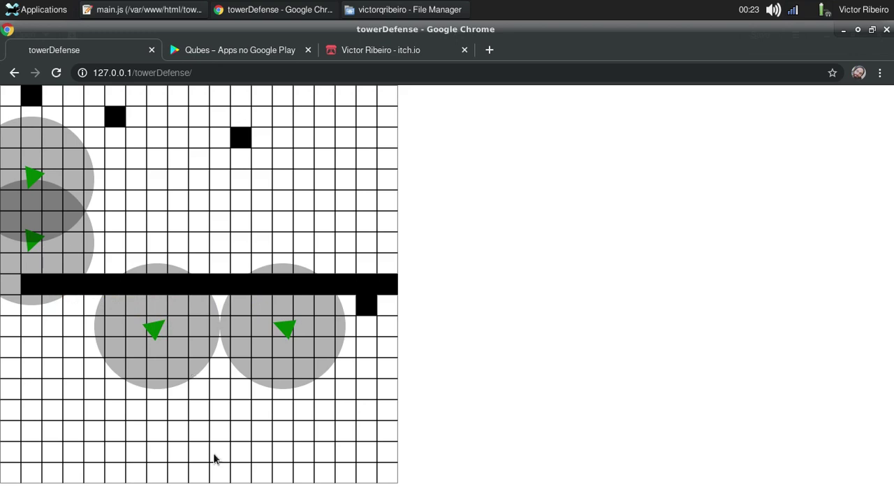
Step: Restart and place one tower above the left opening and two below the wall
click(56, 74)
click(52, 260)
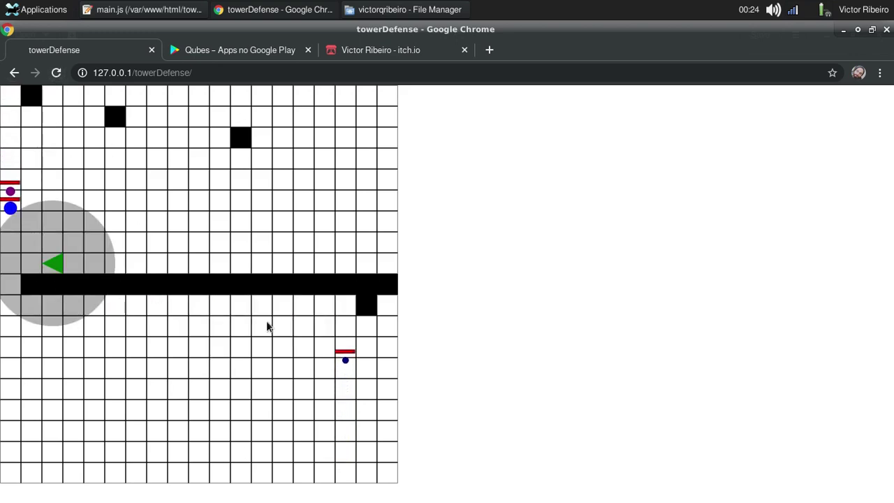
click(285, 333)
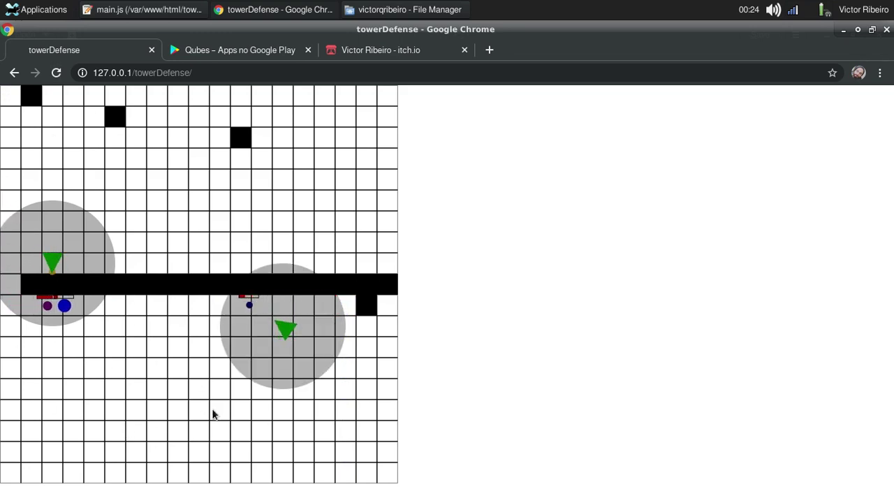
click(140, 338)
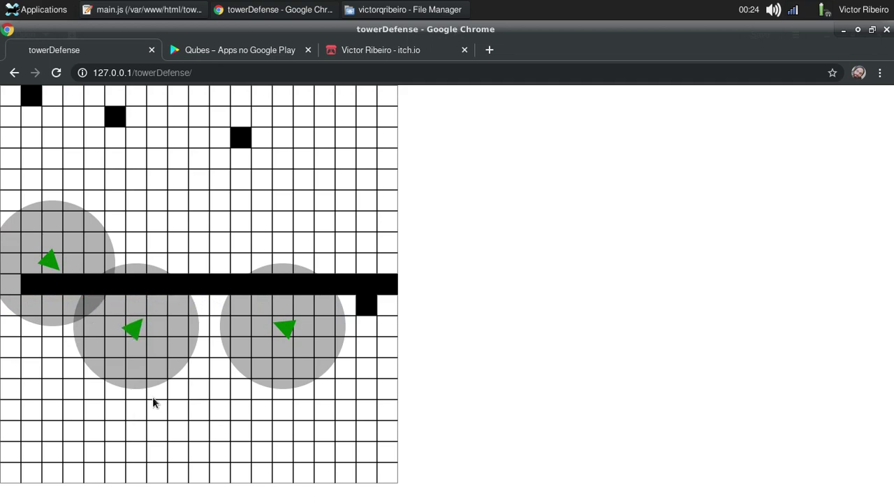
Step: Remove the // from the first wall loop and its map[9][i] line in main.js and save
click(108, 9)
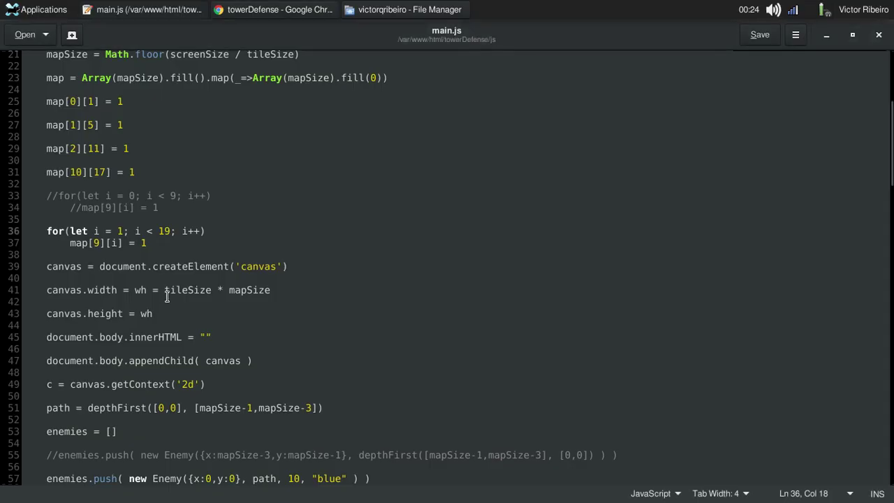
key(Up)
key(Up)
key(Home)
key(Up)
key(Home)
key(Delete)
key(Delete)
key(Down)
key(Home)
key(Right)
key(Right)
key(BackSpace)
key(BackSpace)
key(ctrl+s)
Step: Reload the game in Chrome to show the full wall with one gap
key(alt+Tab)
key(F5)
click(56, 73)
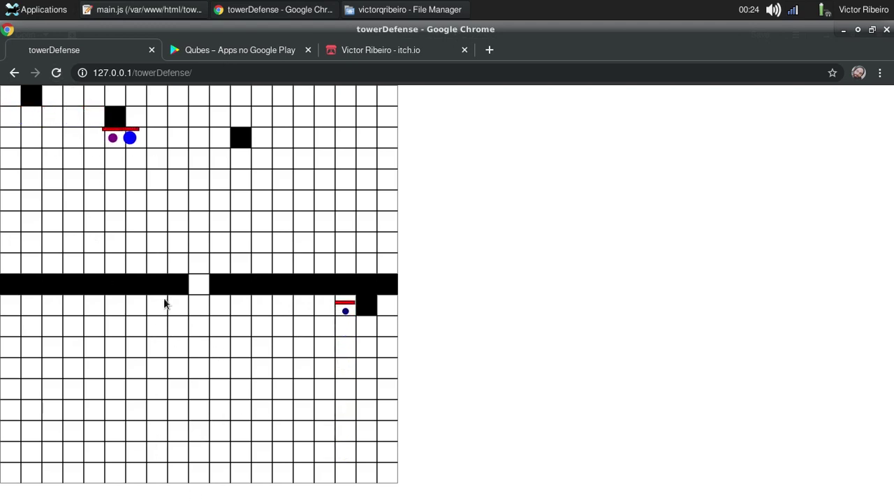
Step: Open the Qubes Google Play page and scroll through its reviews and Outras informações
click(241, 56)
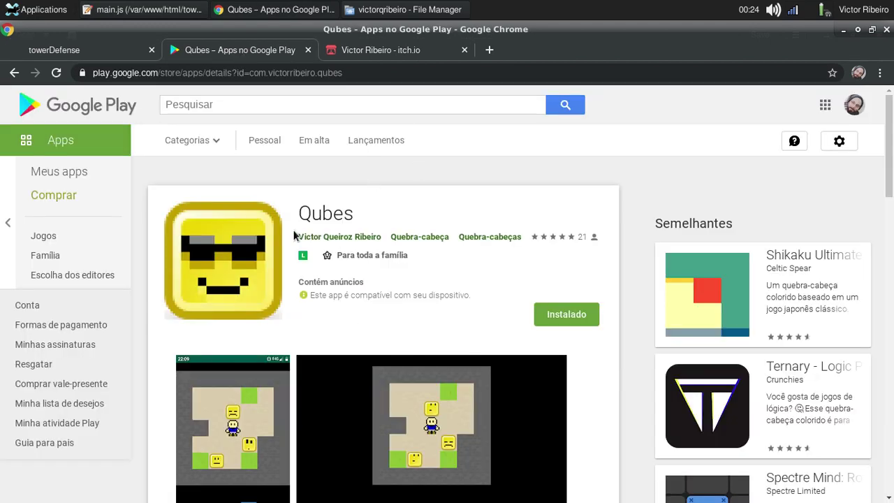
scroll(282, 234, down, 1)
scroll(290, 224, down, 2)
scroll(302, 201, up, 3)
scroll(408, 448, down, 3)
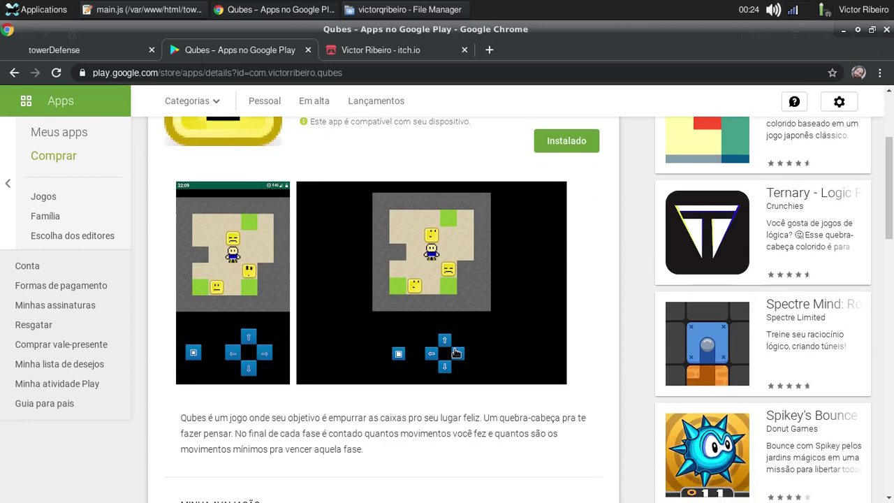
scroll(355, 355, down, 2)
scroll(356, 342, up, 1)
scroll(355, 343, down, 1)
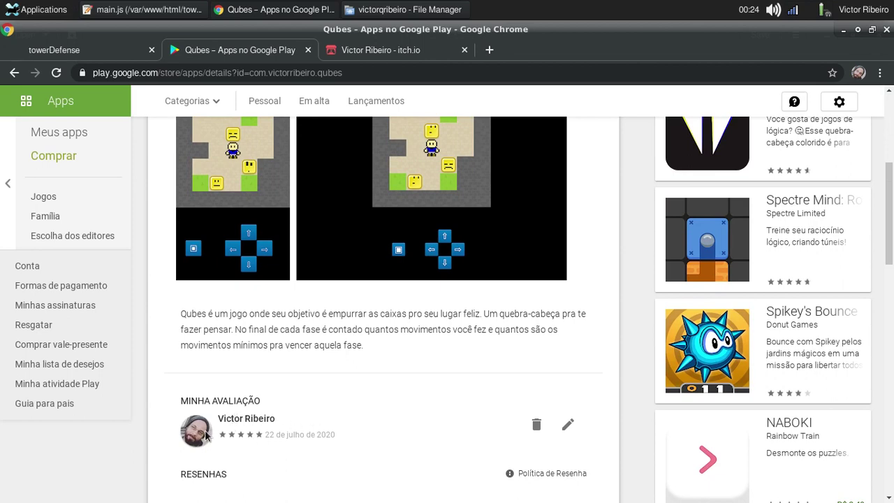
scroll(258, 426, down, 2)
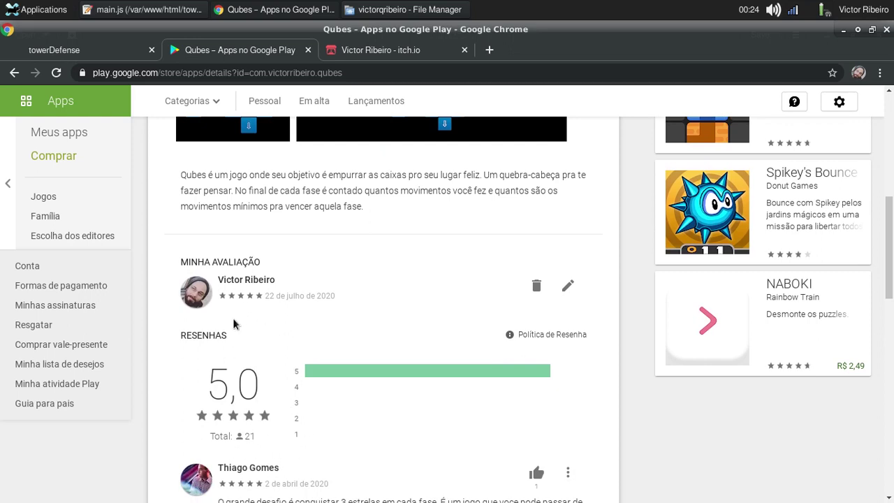
scroll(244, 307, up, 1)
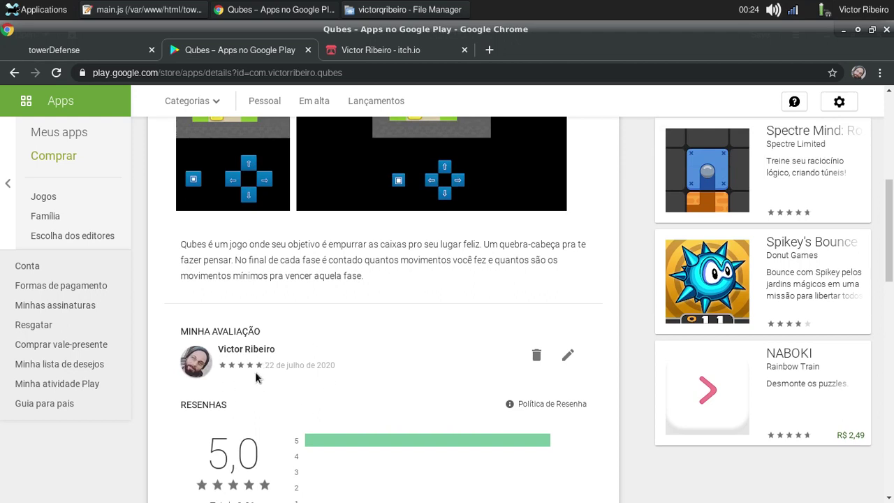
scroll(266, 367, up, 1)
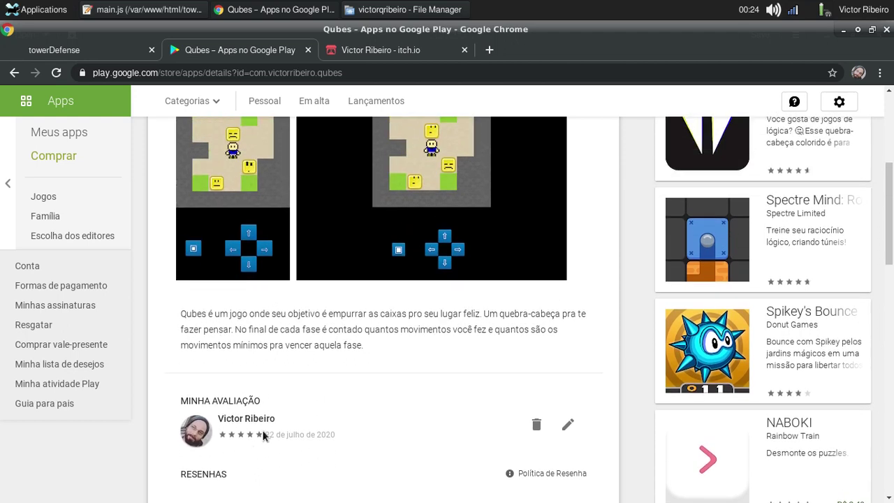
scroll(272, 363, up, 2)
scroll(280, 307, up, 2)
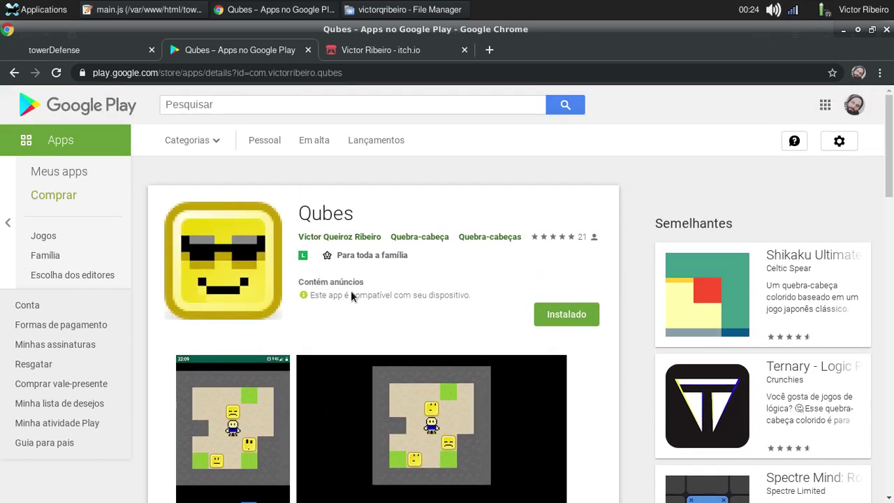
scroll(382, 340, down, 1)
scroll(381, 338, down, 2)
scroll(379, 335, down, 1)
scroll(378, 333, down, 2)
scroll(377, 331, down, 3)
scroll(381, 332, down, 2)
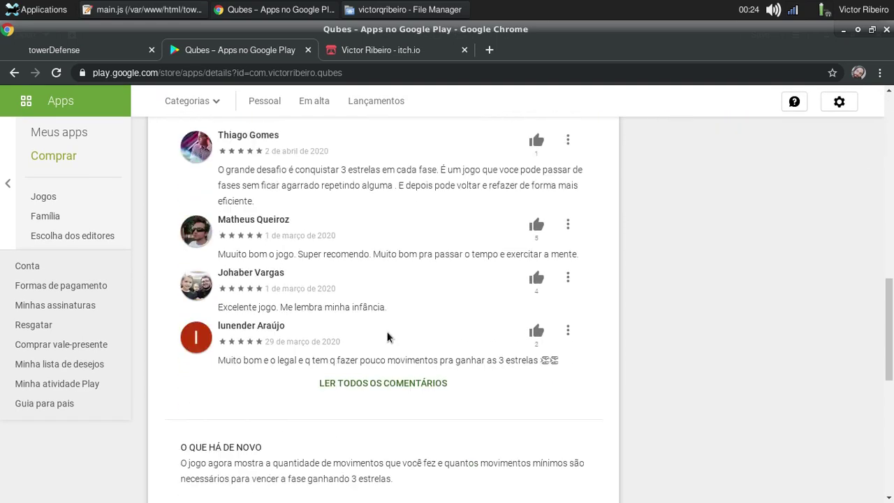
scroll(387, 333, down, 1)
scroll(390, 333, down, 3)
Step: Highlight the 1.000+ install count, then enlarge and close the first Qubes screenshot
double_click(412, 282)
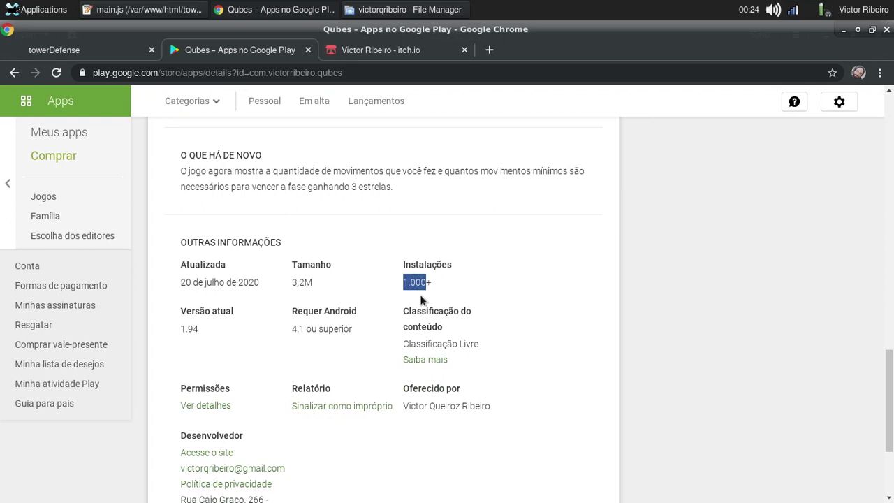
double_click(418, 264)
click(417, 277)
scroll(478, 310, up, 1)
scroll(465, 309, up, 1)
scroll(429, 325, up, 5)
scroll(423, 315, up, 7)
scroll(423, 310, up, 4)
scroll(343, 285, down, 1)
scroll(285, 219, down, 2)
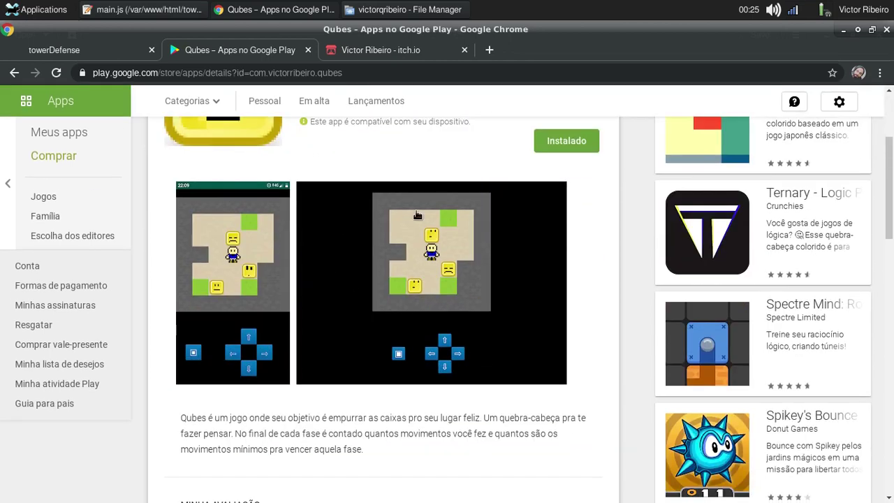
click(275, 268)
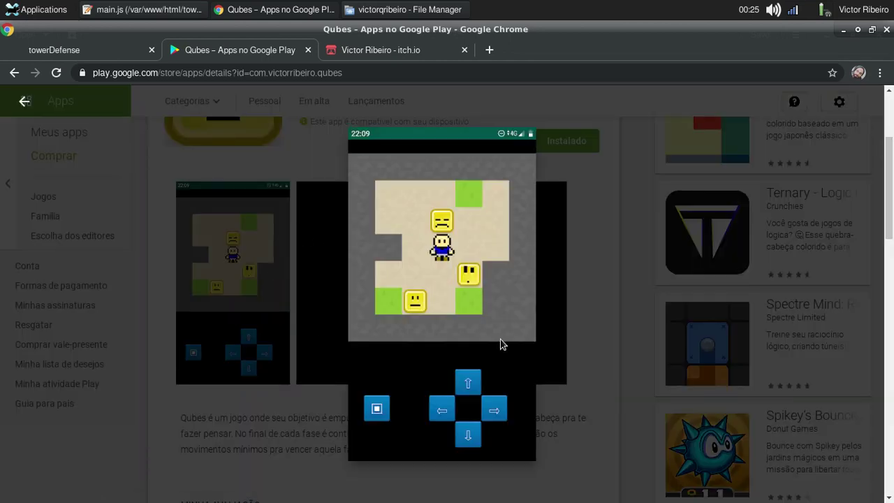
click(540, 360)
Step: From the itch.io profile page, open the Genius game page and launch the game
click(359, 56)
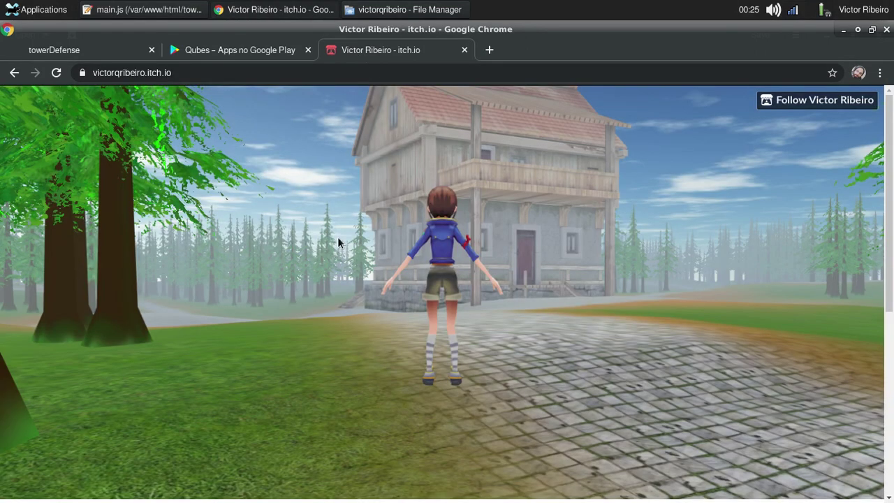
scroll(334, 223, down, 5)
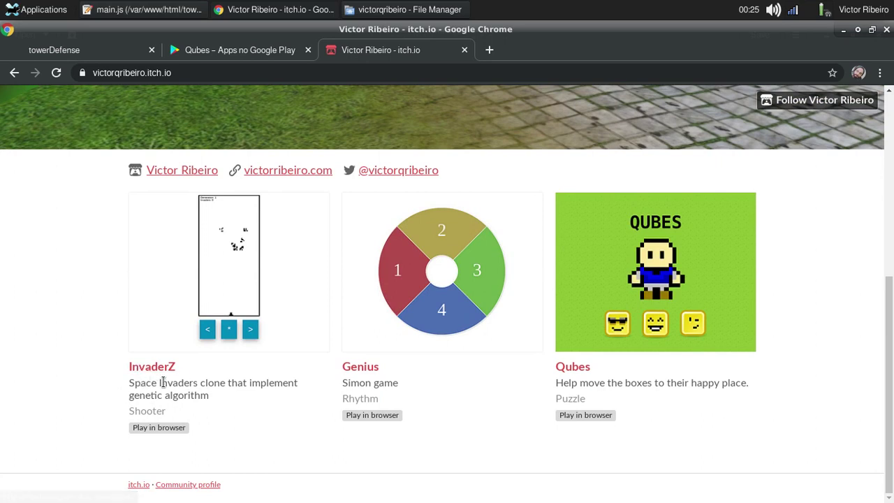
double_click(141, 393)
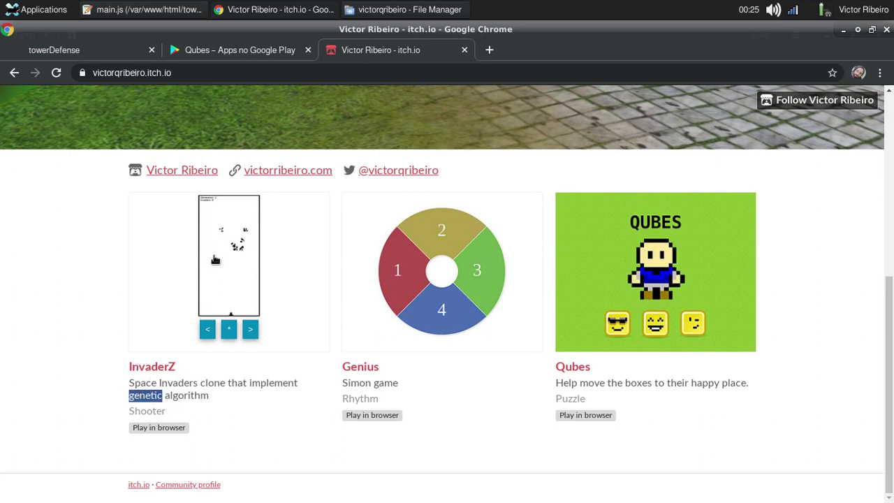
click(436, 321)
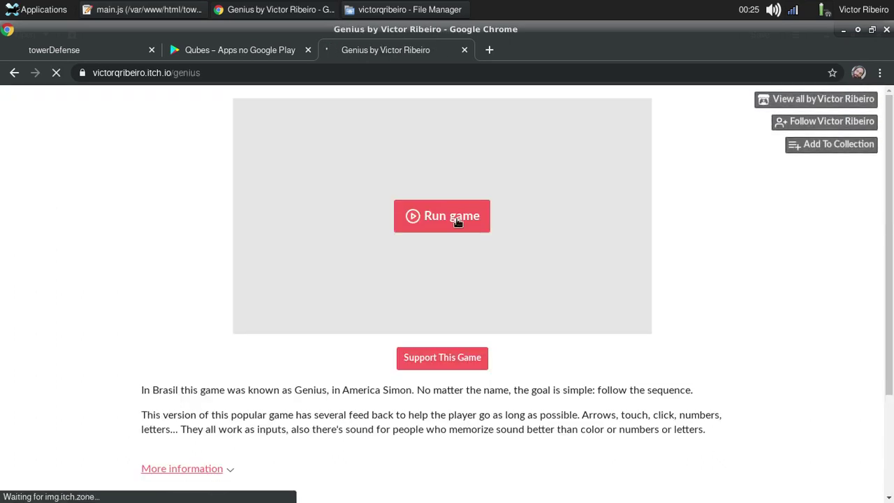
click(456, 217)
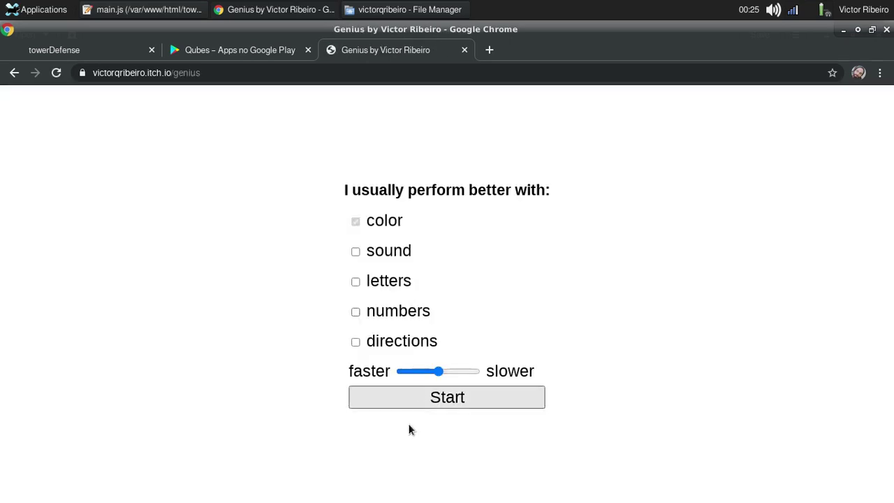
Step: Play a round of Genius by clicking to repeat the yellow and green sequence
click(474, 401)
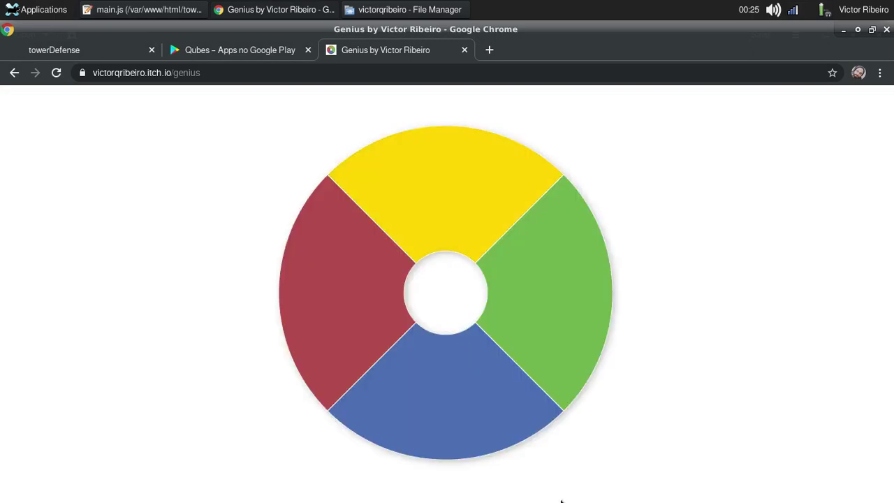
click(448, 192)
click(457, 230)
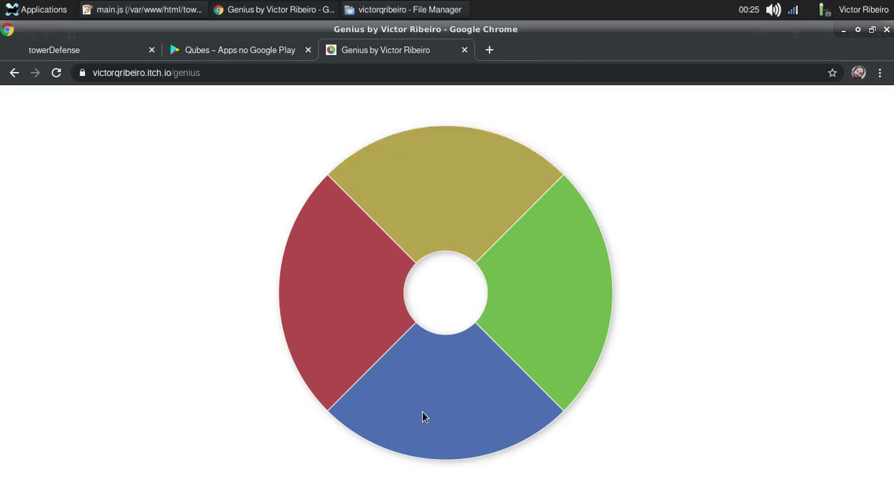
click(464, 229)
click(466, 214)
click(559, 292)
Step: Restart Genius and start a new game with sound and directions turned on
click(55, 73)
click(386, 250)
click(395, 312)
click(398, 314)
click(409, 345)
click(442, 397)
Step: Answer the sequence with the arrow keys, then return to the itch.io profile page
key(Right)
key(Down)
key(Right)
key(Down)
key(Down)
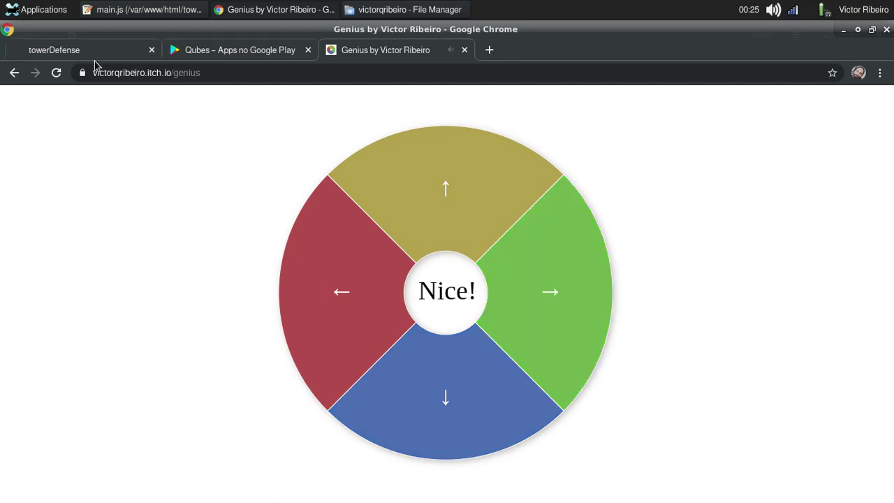
click(15, 72)
click(15, 73)
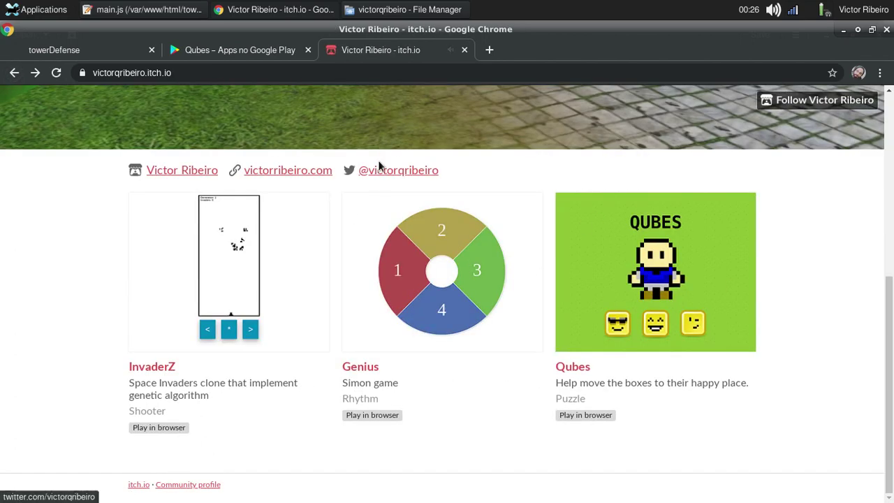
scroll(360, 182, up, 5)
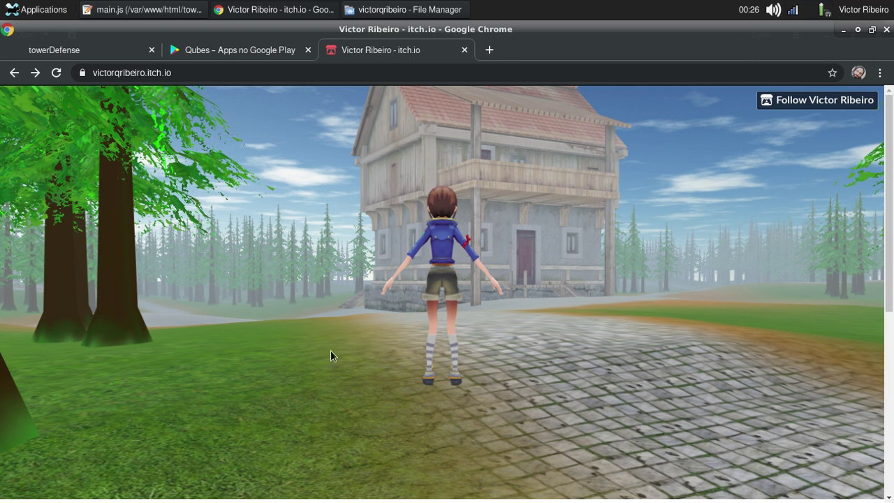
scroll(357, 279, down, 5)
scroll(350, 283, up, 5)
click(819, 12)
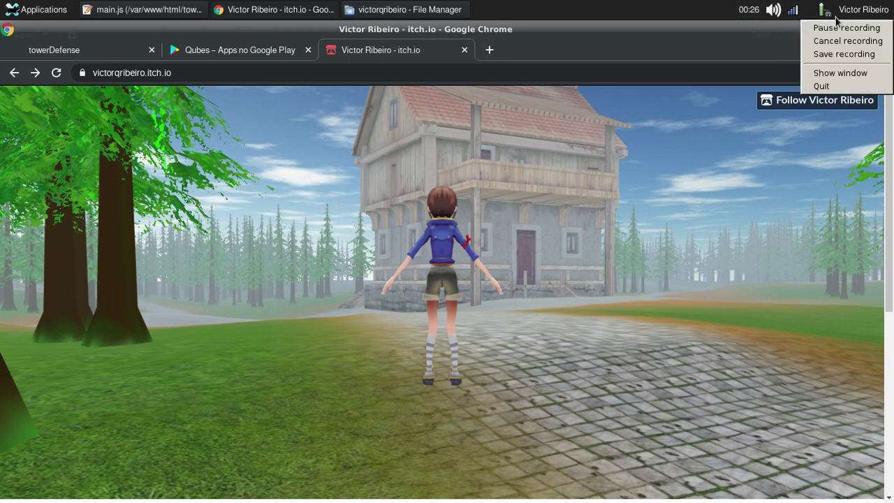